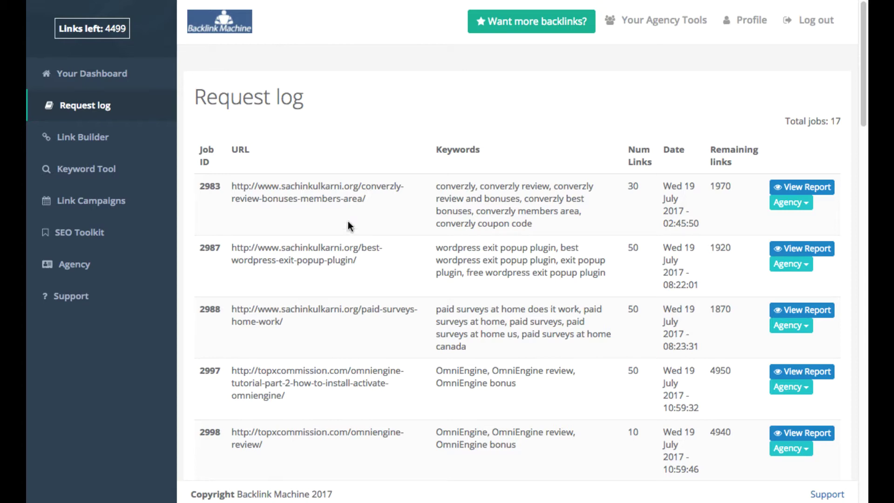
{"action": "scroll", "coordinate": [134, 272], "scroll_direction": "down", "scroll_amount": 5}
{"action": "scroll", "coordinate": [318, 228], "scroll_direction": "up", "scroll_amount": 5}
{"action": "scroll", "coordinate": [485, 282], "scroll_direction": "down", "scroll_amount": 2}
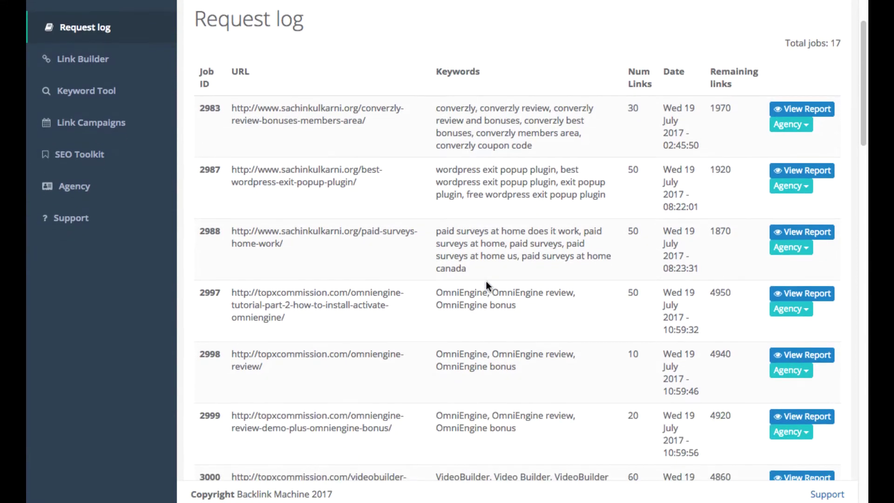
{"action": "scroll", "coordinate": [485, 281], "scroll_direction": "up", "scroll_amount": 2}
{"action": "scroll", "coordinate": [487, 280], "scroll_direction": "down", "scroll_amount": 1}
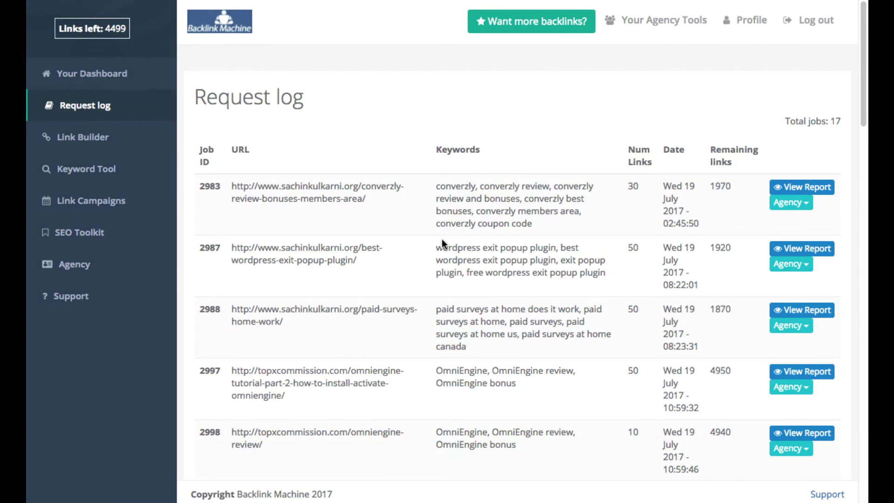
- Review the backlink quantity choices in the Link Builder form and focus the target URL field
{"action": "left_click", "coordinate": [96, 145]}
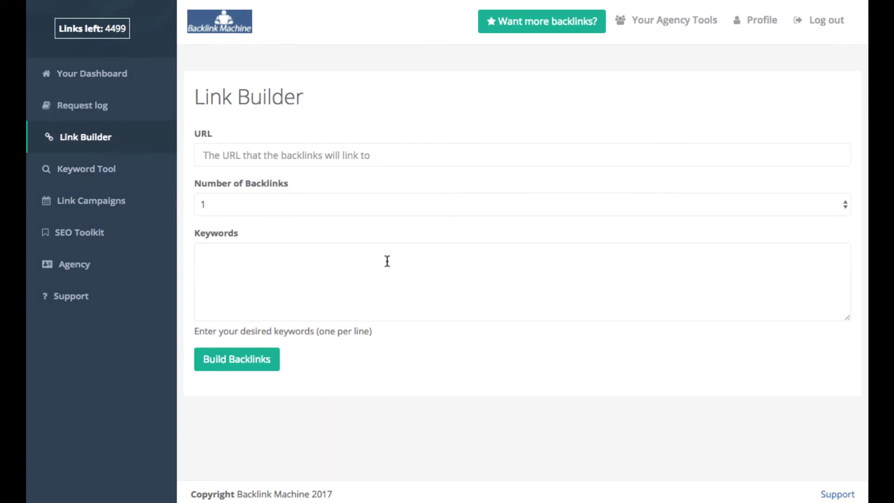
{"action": "left_click", "coordinate": [340, 208]}
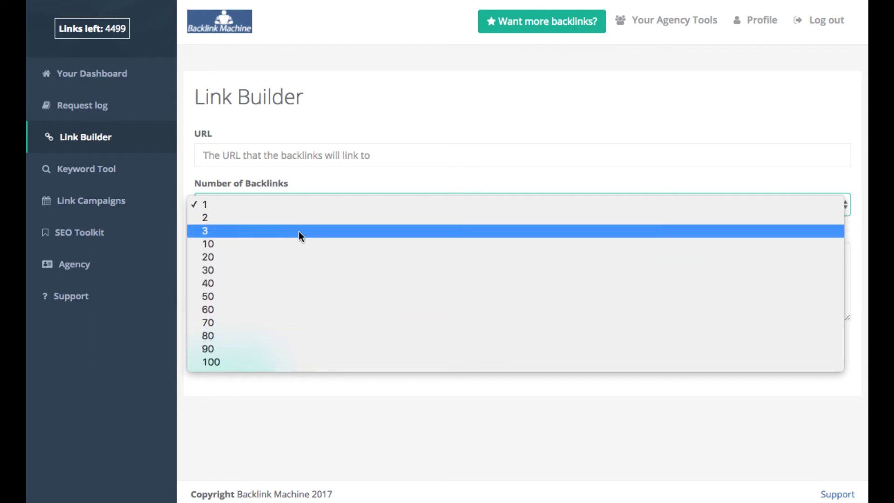
{"action": "left_click", "coordinate": [354, 94]}
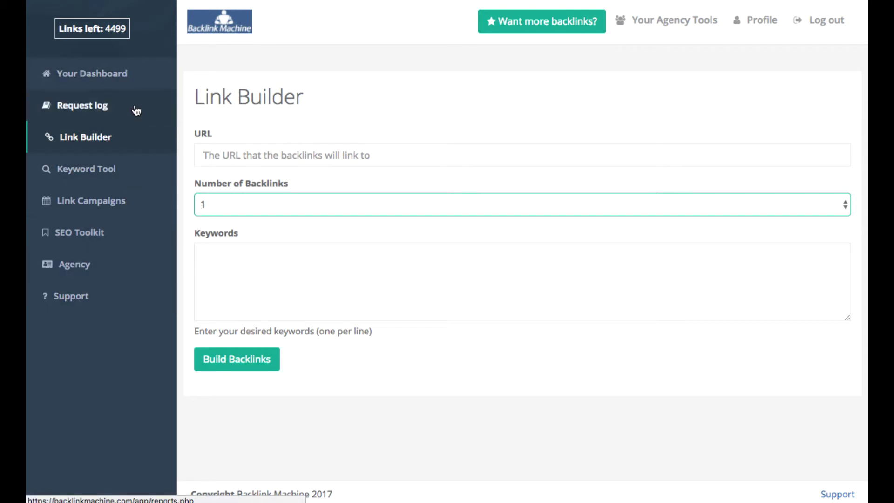
{"action": "left_click", "coordinate": [274, 159]}
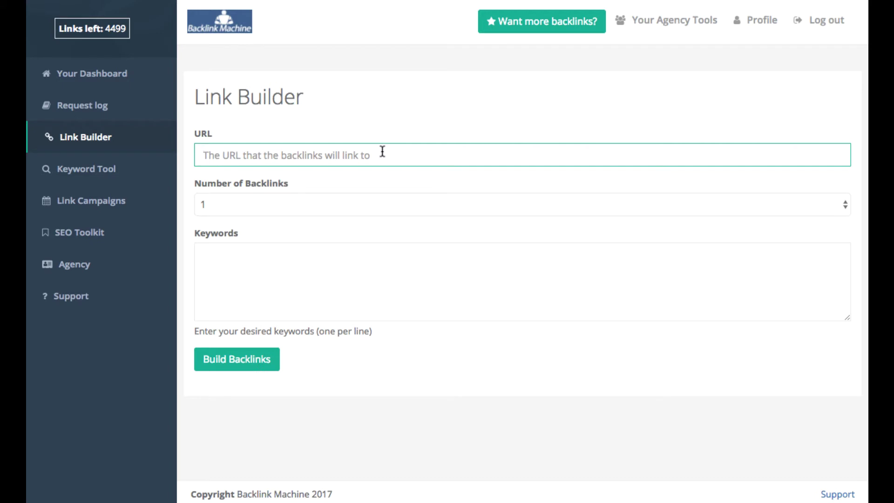
- Set the number of backlinks to 3 and move on to the Keywords field
{"action": "left_click", "coordinate": [300, 200]}
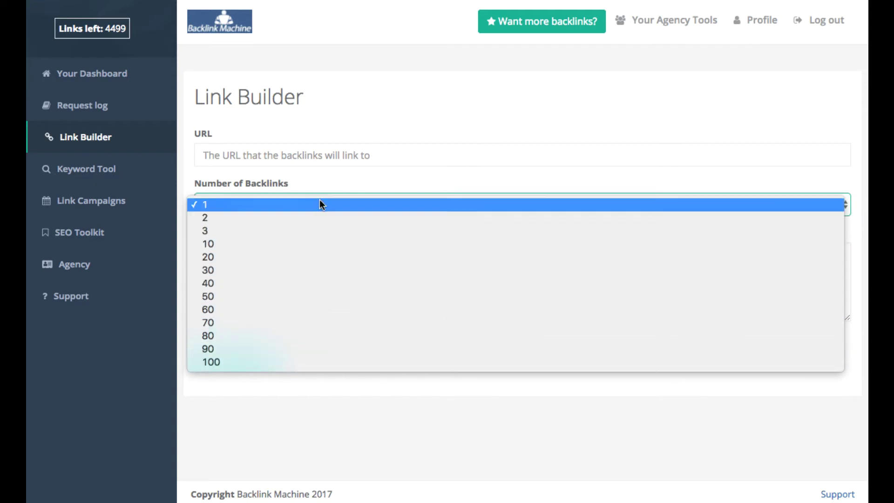
{"action": "key", "text": "Escape"}
{"action": "key", "text": "3"}
{"action": "left_click", "coordinate": [236, 258]}
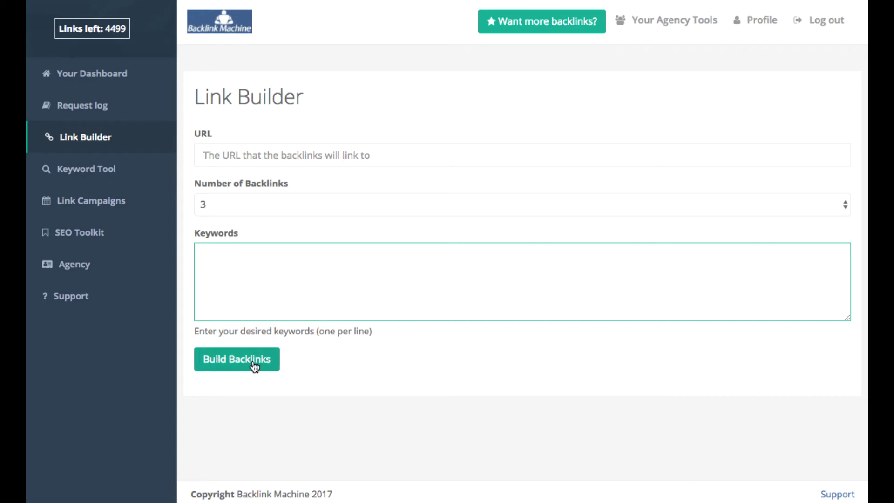
- View the empty Link Campaigns list, then return to the Request log of 17 past jobs
{"action": "left_click", "coordinate": [96, 208]}
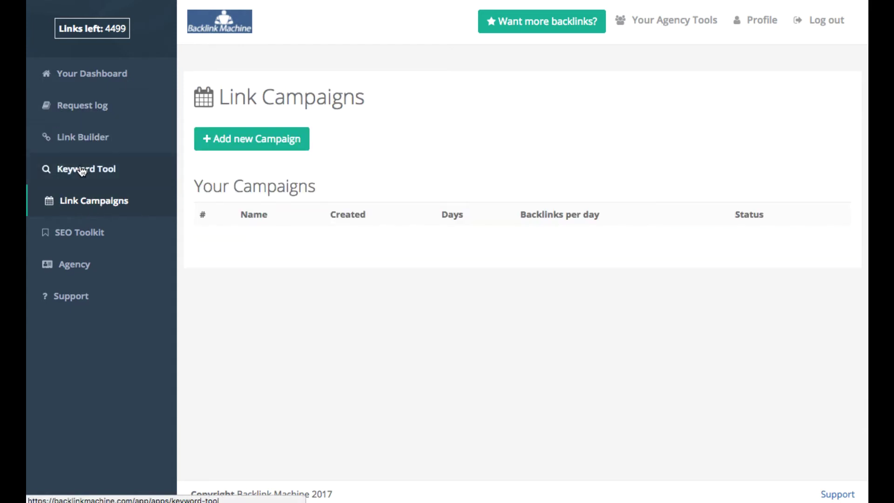
{"action": "left_click", "coordinate": [96, 109]}
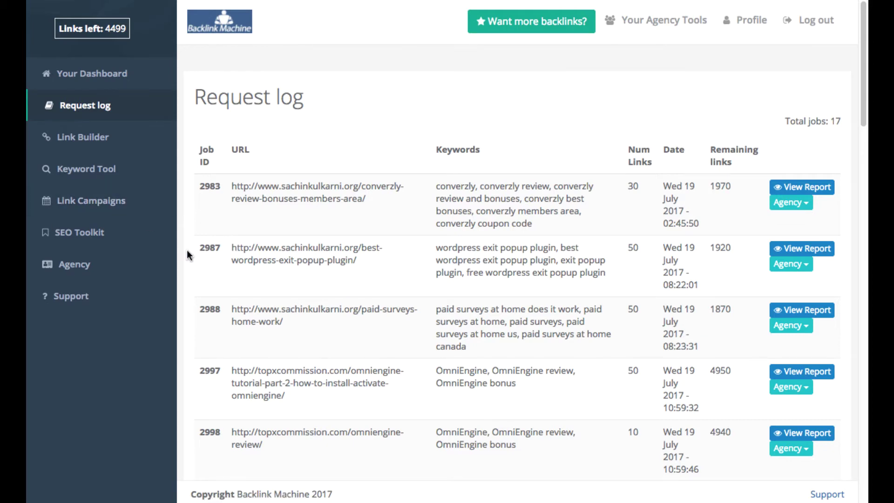
{"action": "scroll", "coordinate": [187, 250], "scroll_direction": "down", "scroll_amount": 1}
{"action": "scroll", "coordinate": [186, 250], "scroll_direction": "up", "scroll_amount": 1}
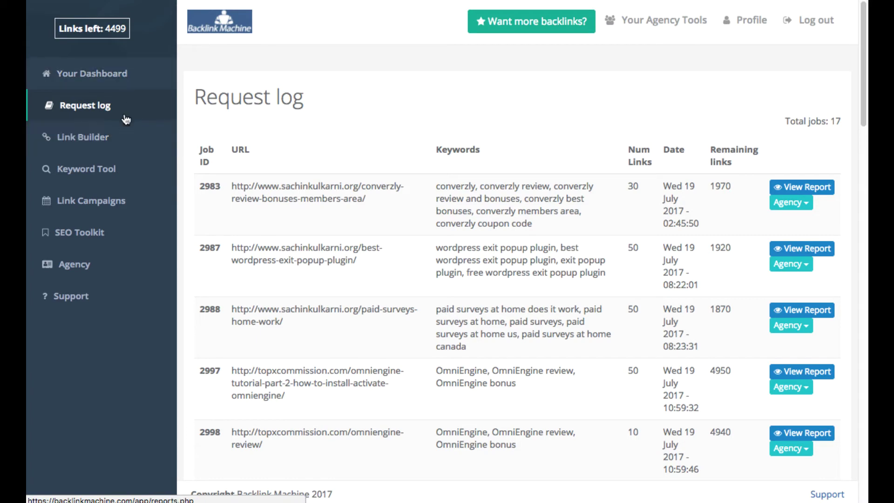
- Return via the dashboard to Link Builder and check the Number of Backlinks choices, leaving it at 1
{"action": "left_click", "coordinate": [121, 84]}
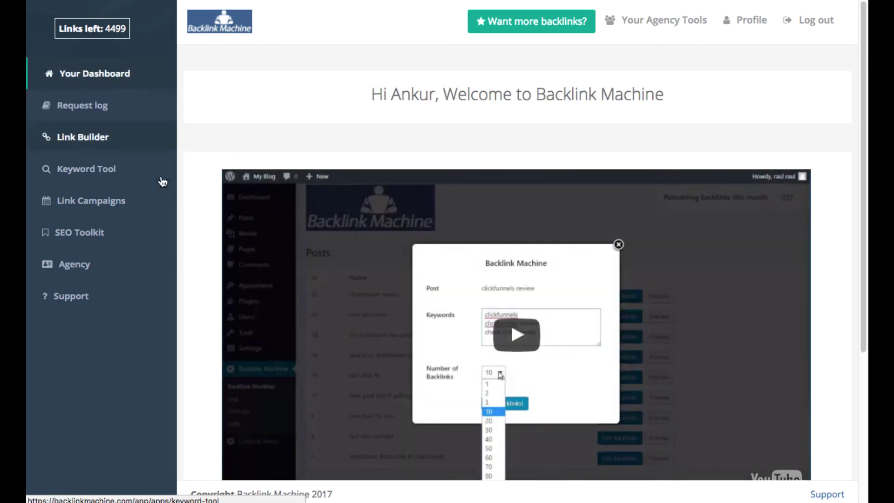
{"action": "scroll", "coordinate": [229, 185], "scroll_direction": "down", "scroll_amount": 5}
{"action": "scroll", "coordinate": [230, 185], "scroll_direction": "up", "scroll_amount": 5}
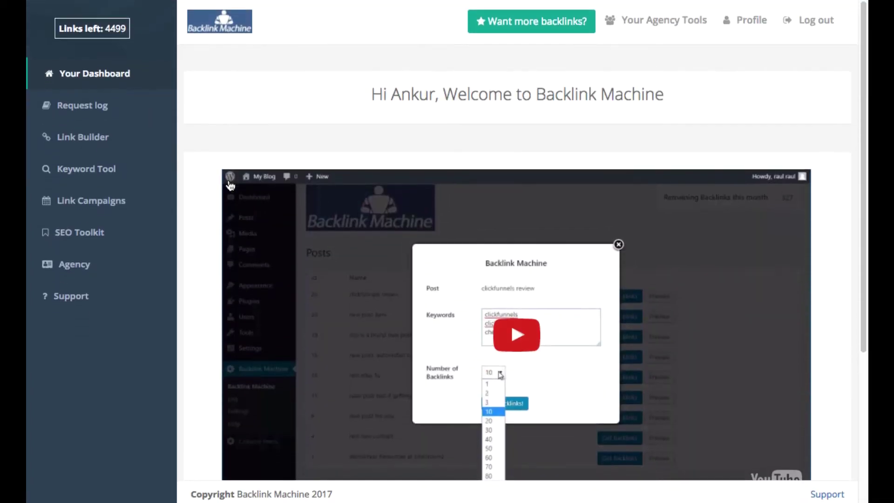
{"action": "left_click", "coordinate": [97, 145]}
{"action": "left_click", "coordinate": [326, 160]}
{"action": "left_click", "coordinate": [260, 205]}
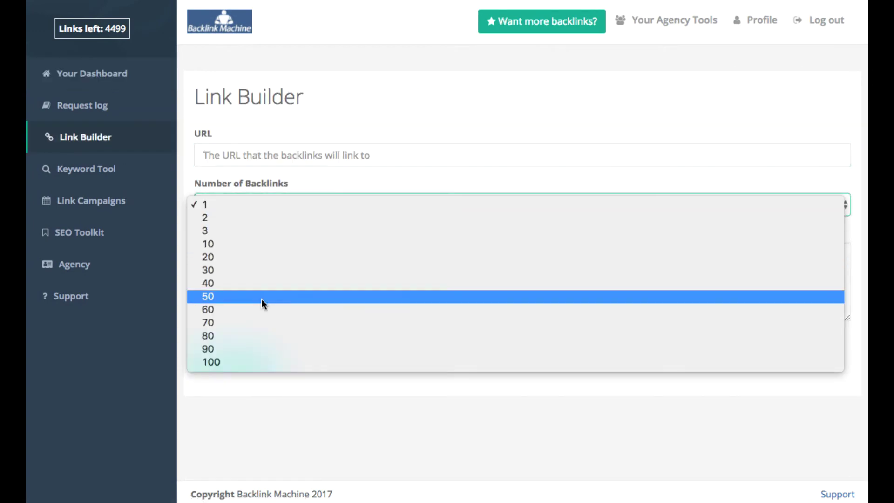
{"action": "left_click", "coordinate": [297, 181]}
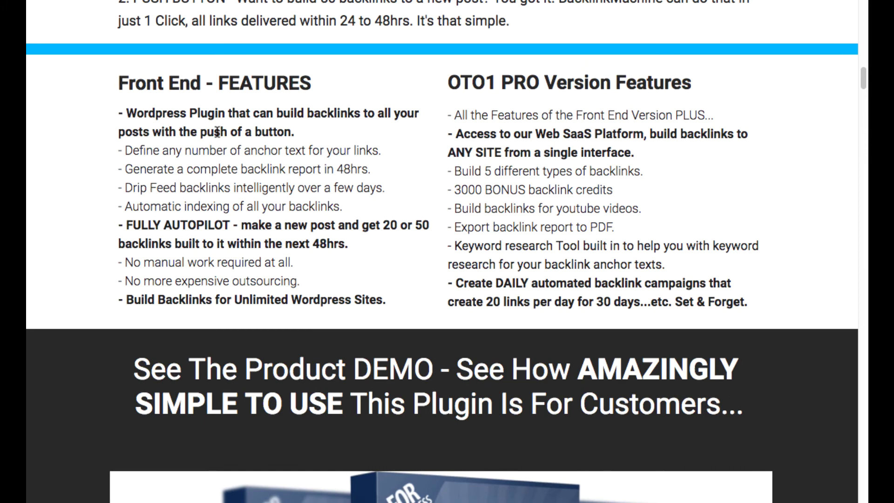
{"action": "left_click_drag", "start_coordinate": [127, 113], "coordinate": [336, 122]}
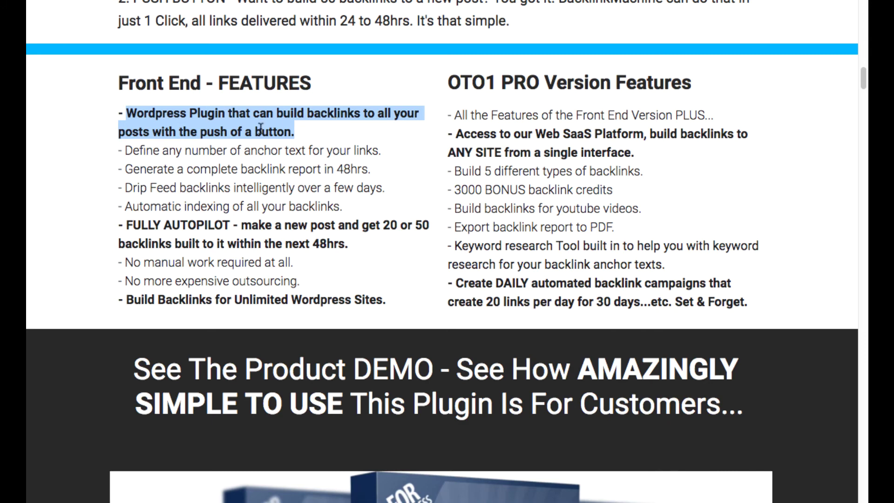
{"action": "left_click", "coordinate": [189, 220]}
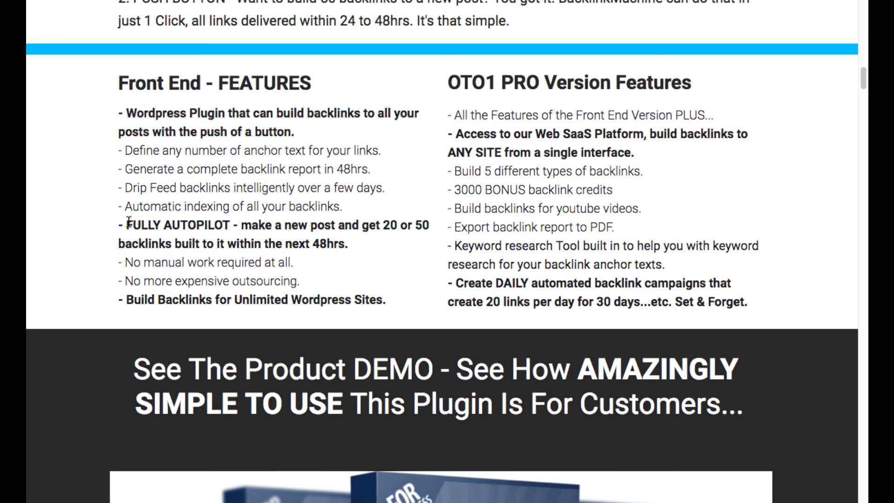
{"action": "mouse_move", "coordinate": [127, 224]}
{"action": "left_mouse_down"}
{"action": "mouse_move", "coordinate": [323, 223]}
{"action": "mouse_move", "coordinate": [374, 239]}
{"action": "left_mouse_up"}
{"action": "left_click", "coordinate": [362, 237]}
{"action": "left_click_drag", "start_coordinate": [452, 132], "coordinate": [639, 128]}
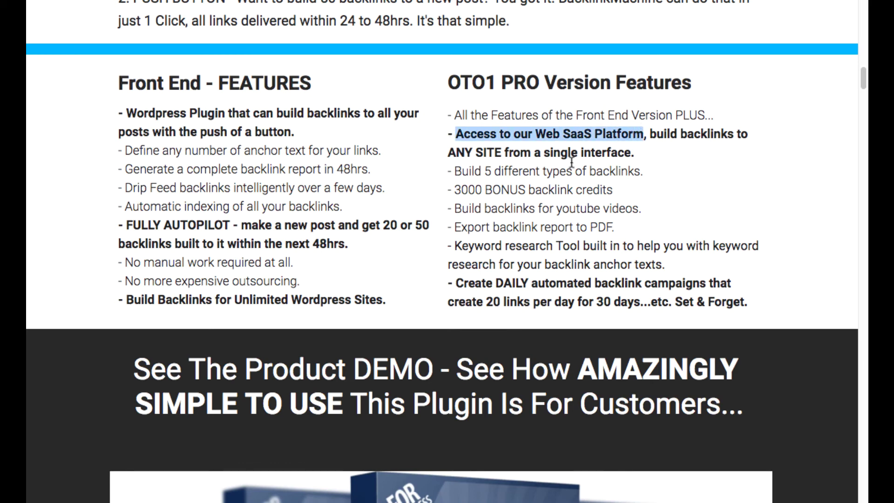
{"action": "left_click", "coordinate": [461, 192]}
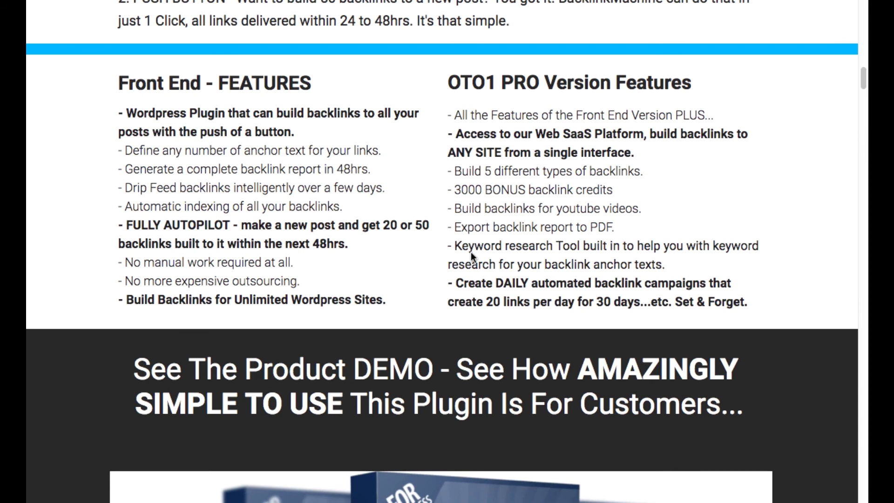
{"action": "left_click_drag", "start_coordinate": [455, 245], "coordinate": [661, 245]}
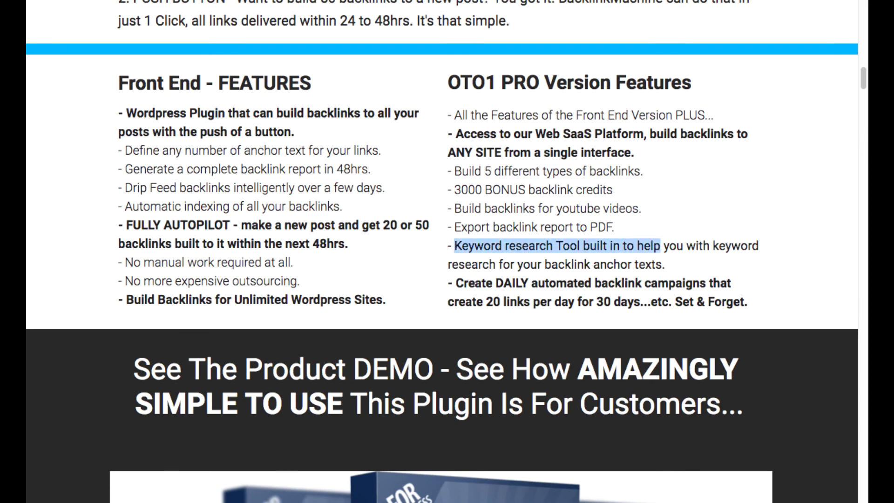
{"action": "left_click", "coordinate": [577, 222]}
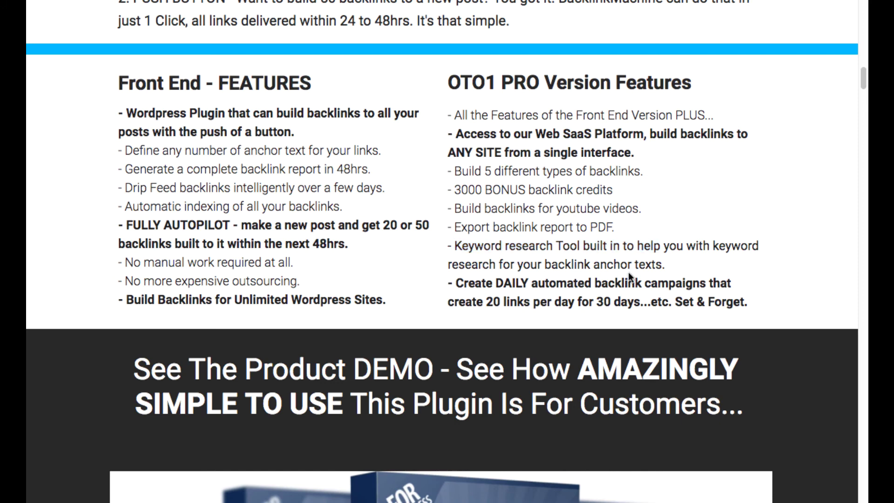